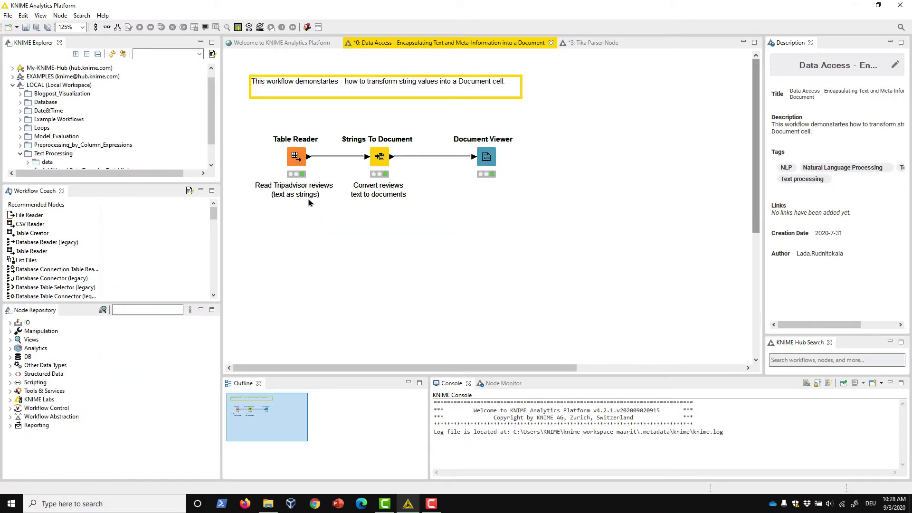
Step: Inspect the Tripadvisor reviews table produced by the review-reading node
right_click(303, 162)
click(339, 379)
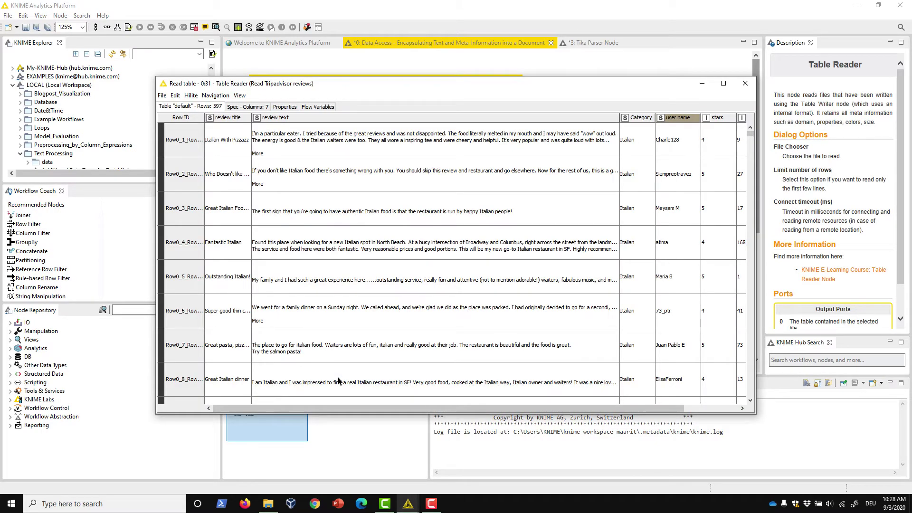
key(alt+F4)
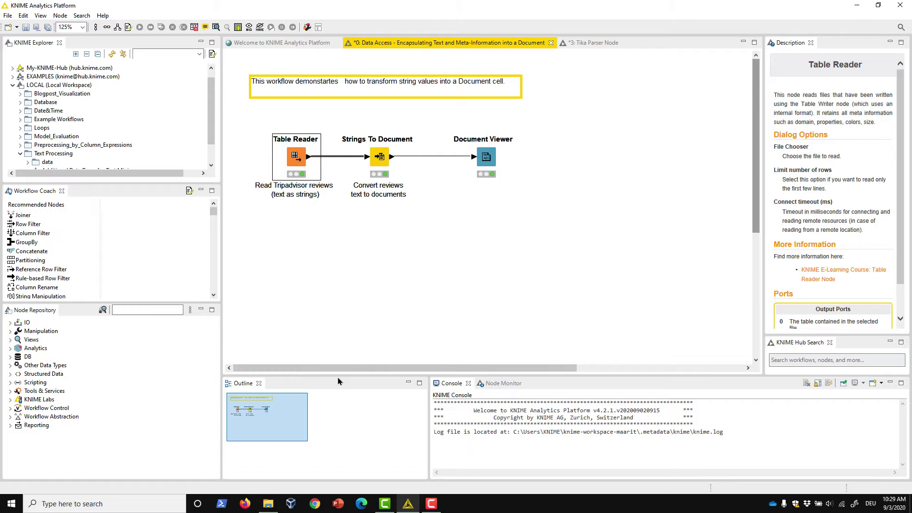
Step: In Strings To Document, take titles from the review title column and keep review text as full text
double_click(381, 158)
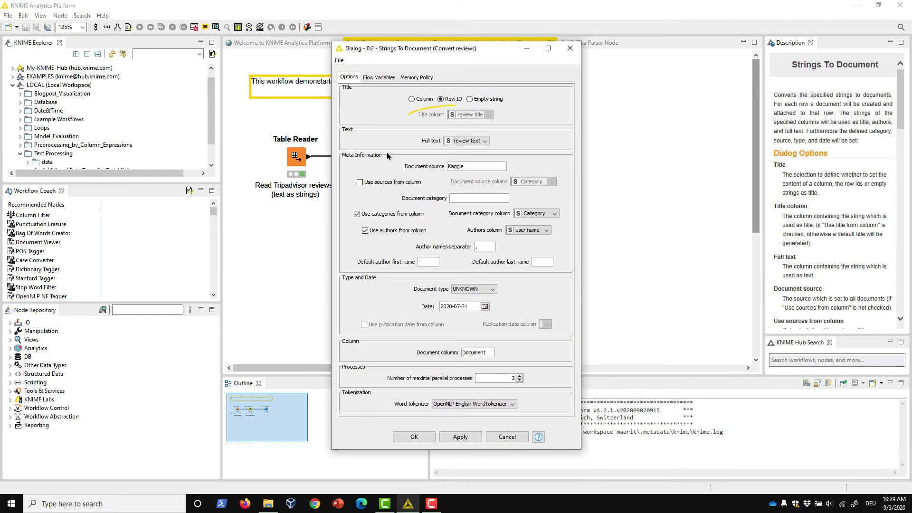
click(413, 100)
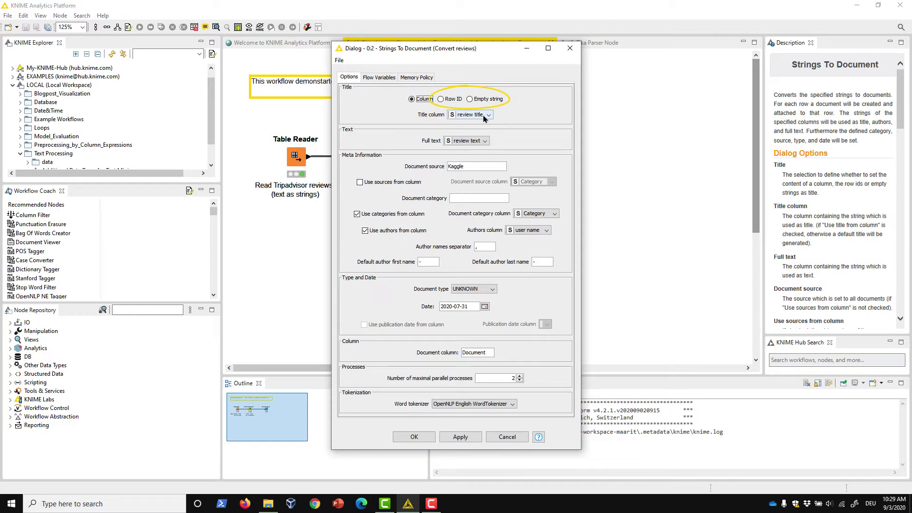
click(485, 143)
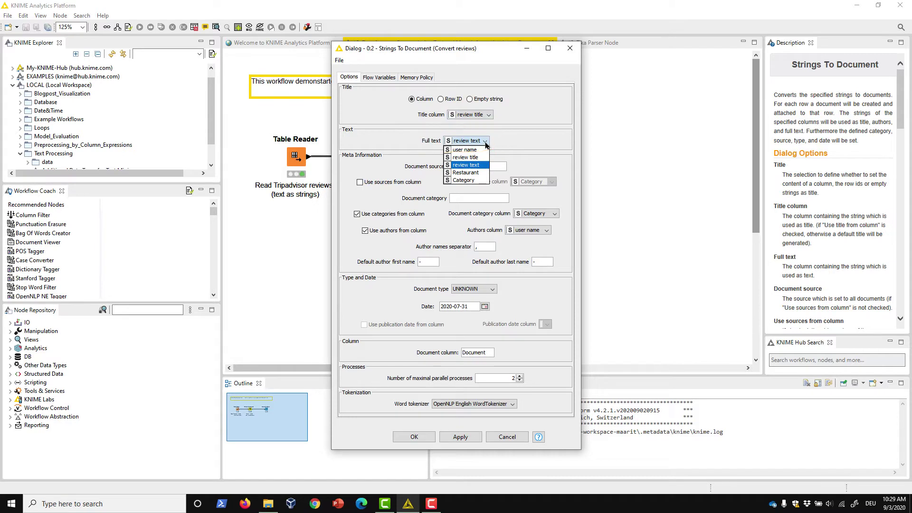
click(485, 142)
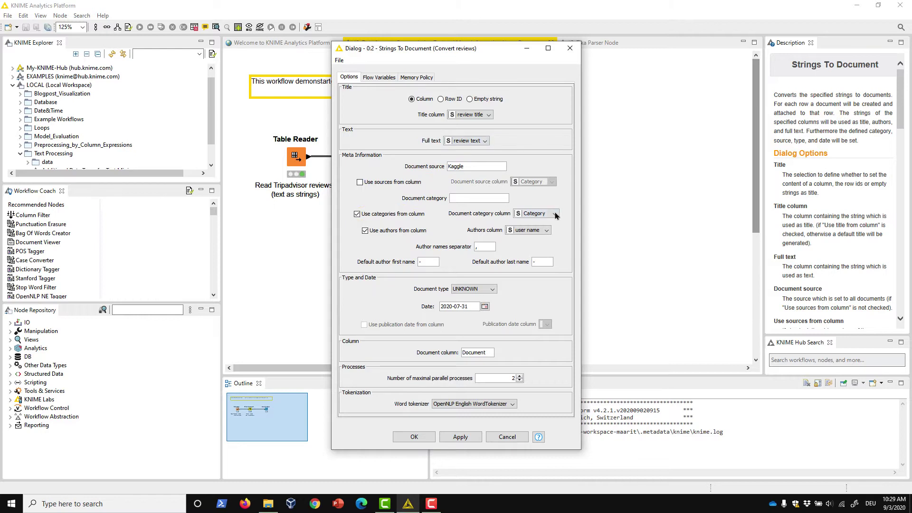
click(555, 213)
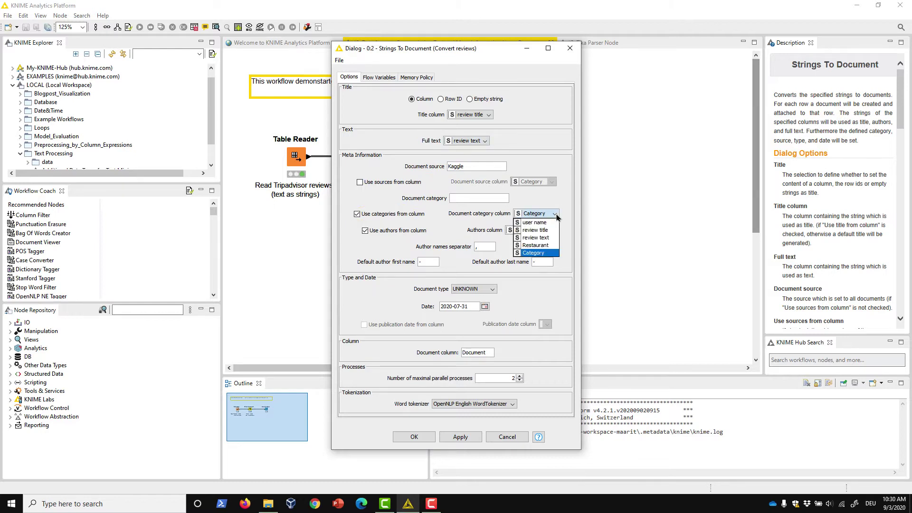
click(555, 215)
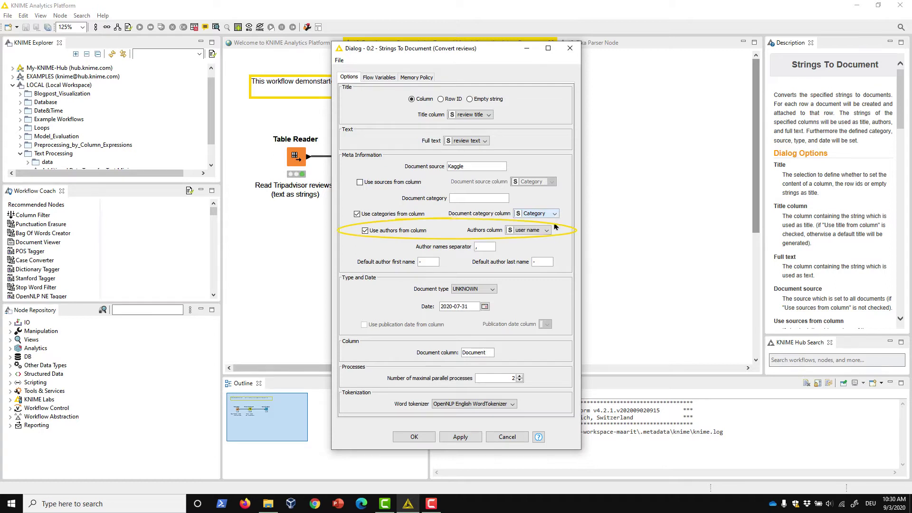
click(547, 231)
click(548, 231)
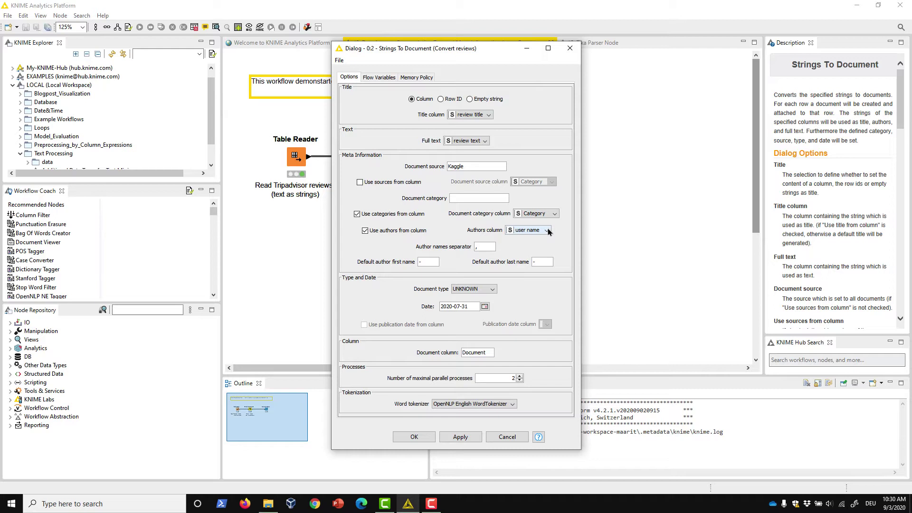
click(493, 290)
Step: Apply the settings, execute Strings To Document, and inspect its Document output table
click(426, 437)
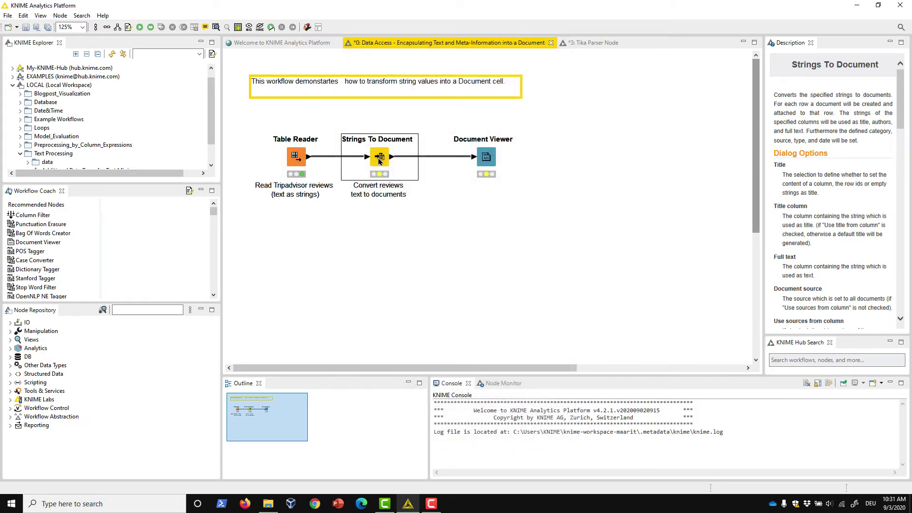
right_click(380, 158)
click(410, 182)
right_click(381, 158)
click(401, 376)
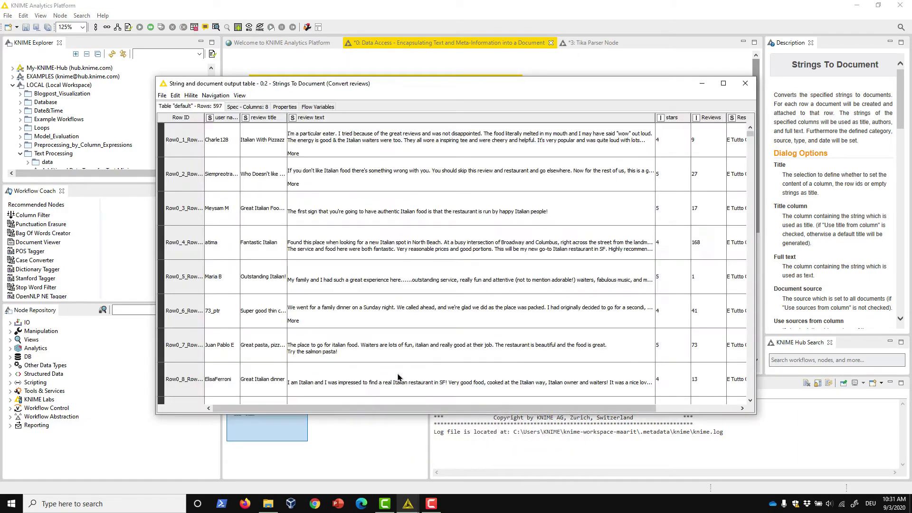
drag(729, 409, 751, 415)
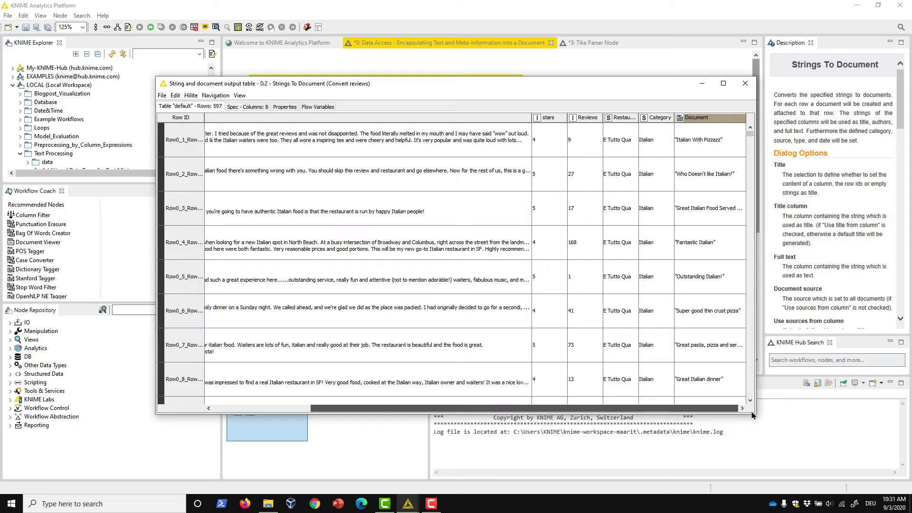
key(alt+F4)
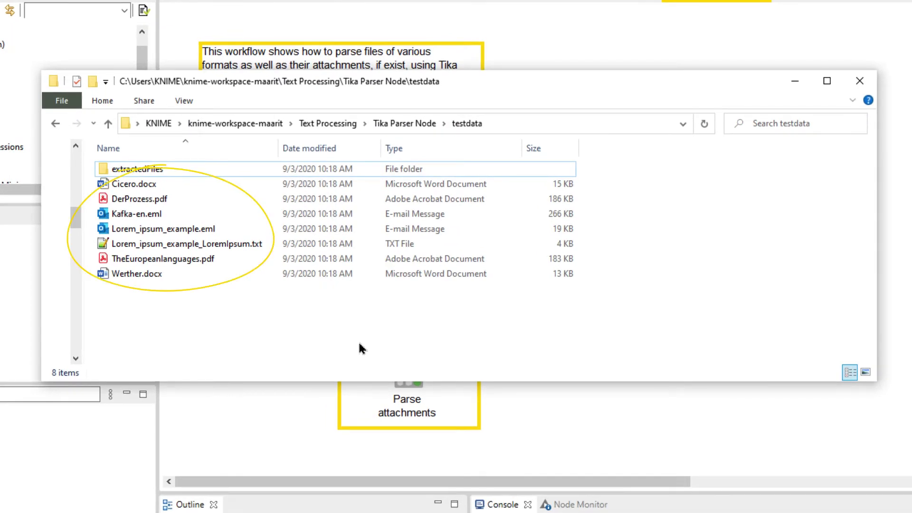
Step: Browse the four extracted attachments in testdata's extractedFiles folder, then return to the Tika Parser workflow
double_click(161, 171)
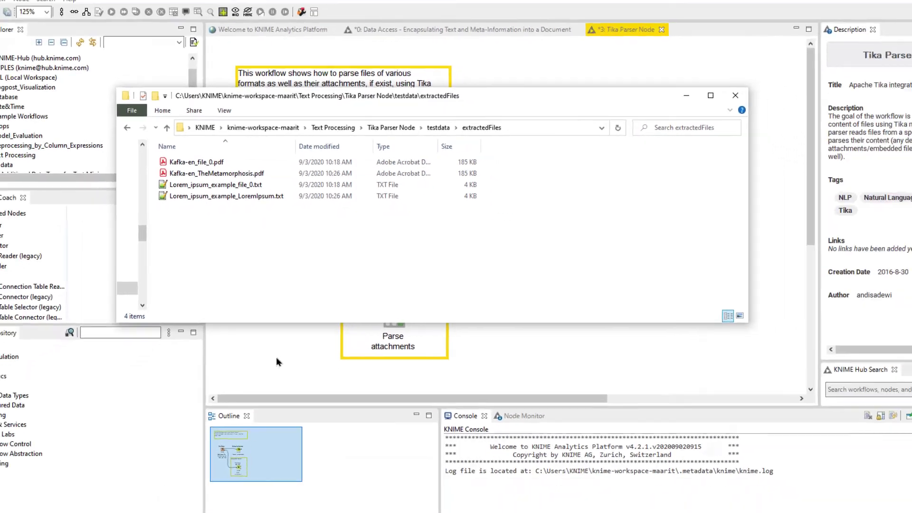
click(285, 331)
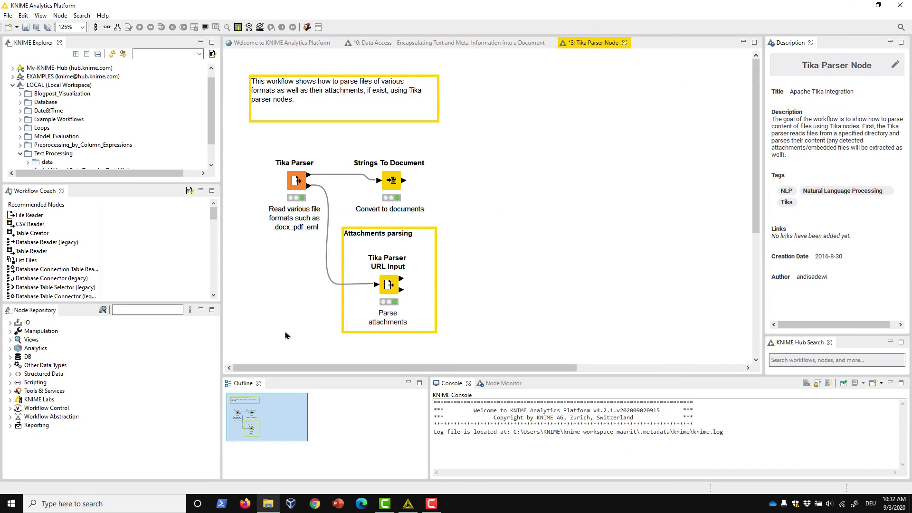
Step: Open the Tika Parser node's configuration dialog
double_click(298, 181)
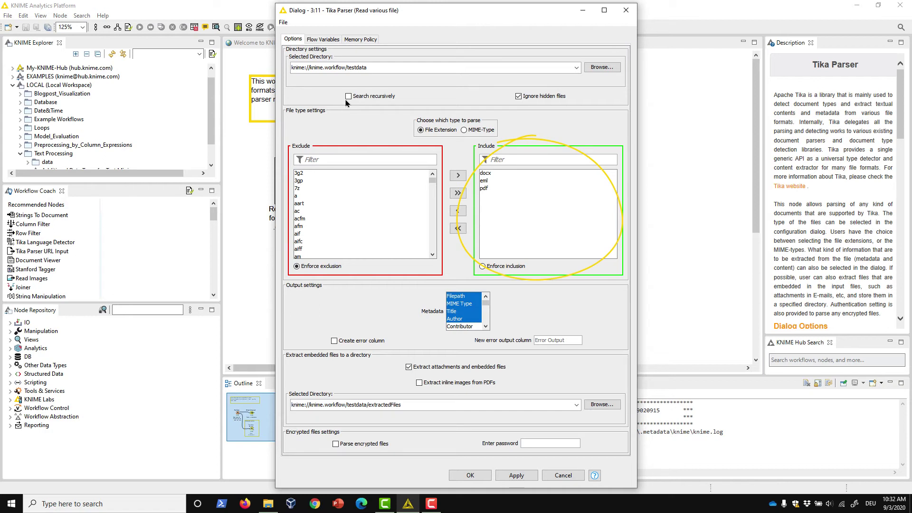
Step: Turn on Search recursively and confirm the Tika Parser settings, which extract attachments into testdata/extractedFiles
click(349, 96)
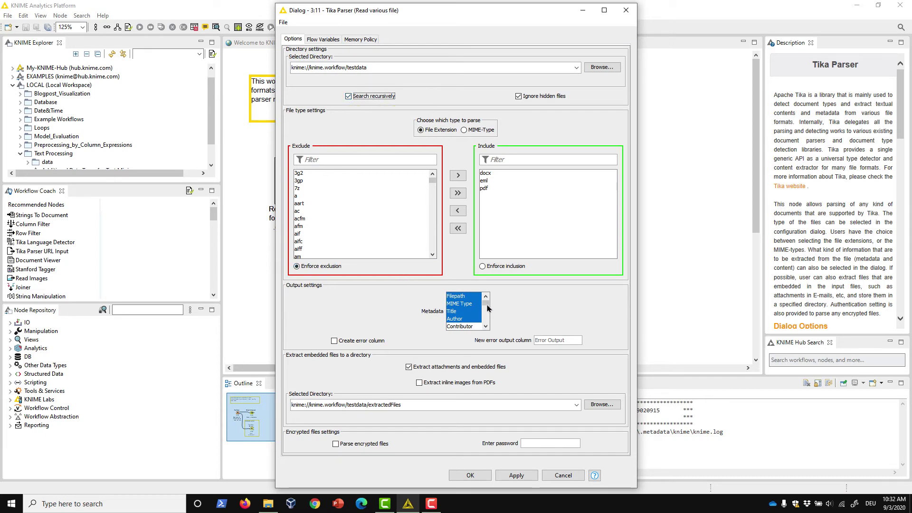
drag(488, 307, 487, 324)
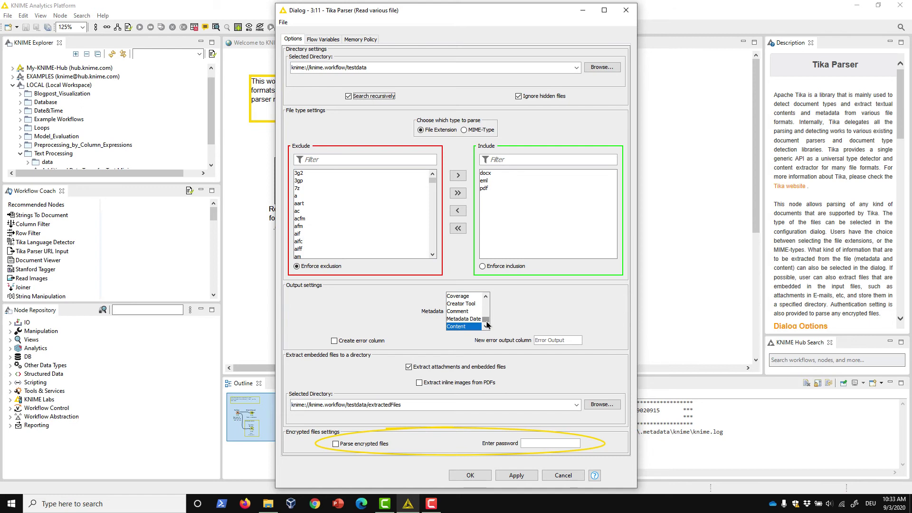
click(471, 476)
right_click(295, 178)
Step: Execute Tika Parser and review the metadata table of the 8 parsed files
click(321, 194)
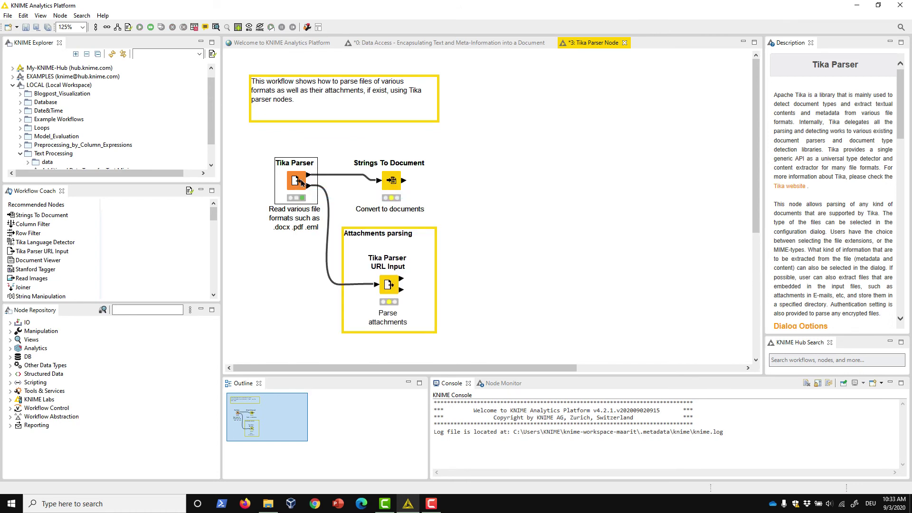
right_click(300, 182)
click(323, 399)
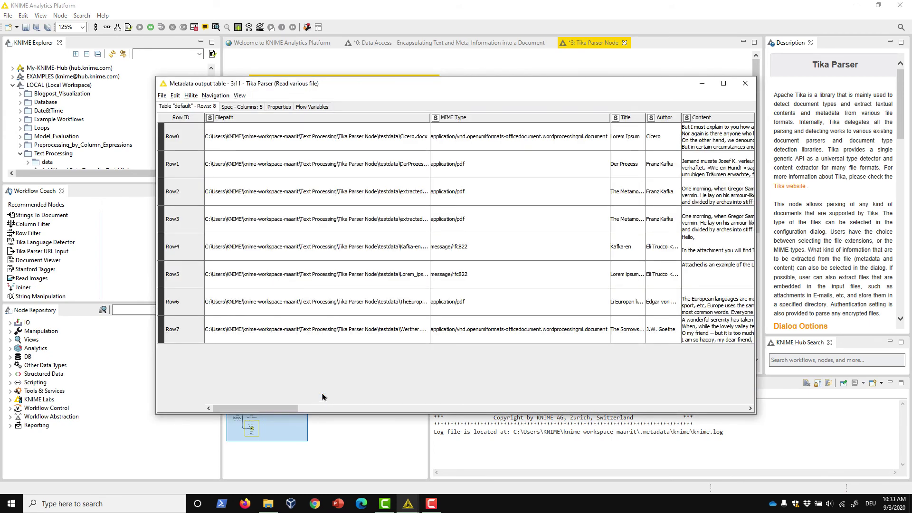
key(alt+F4)
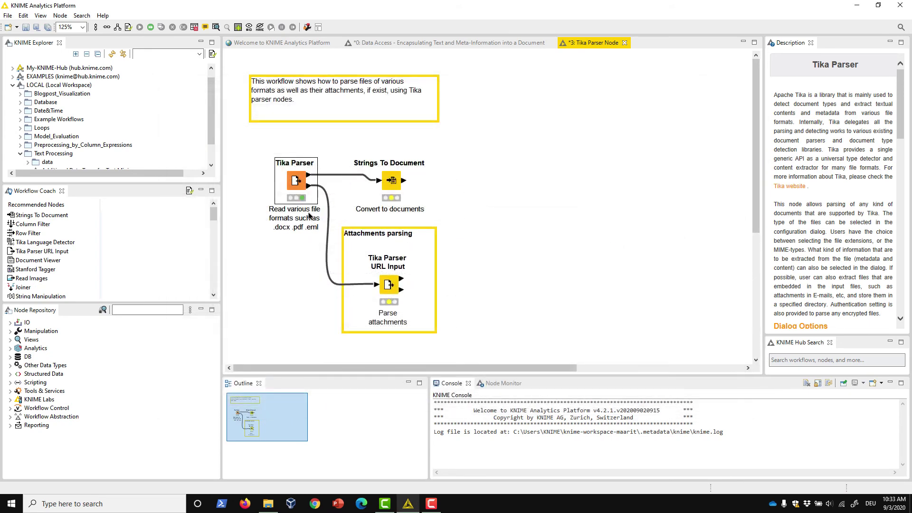
Step: Review the attachment table showing 2 e-mails with extracted PDFs
right_click(300, 182)
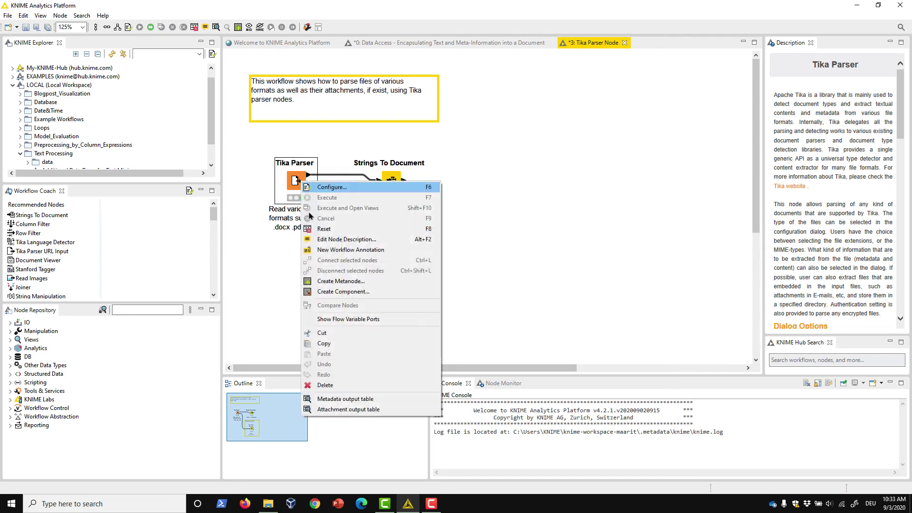
click(323, 410)
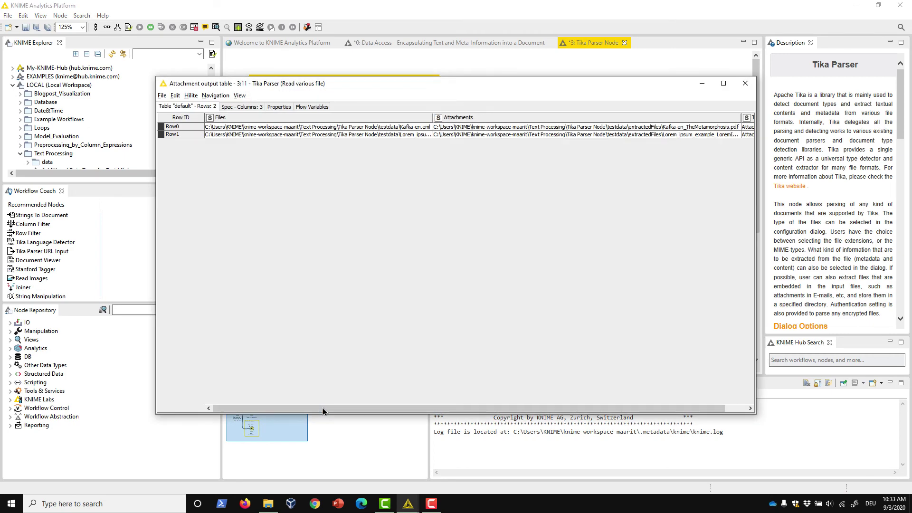
key(alt+F4)
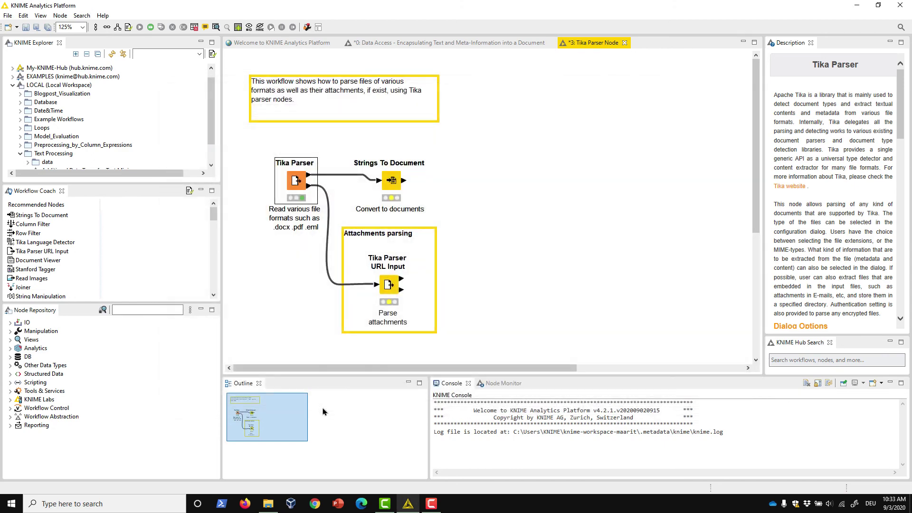